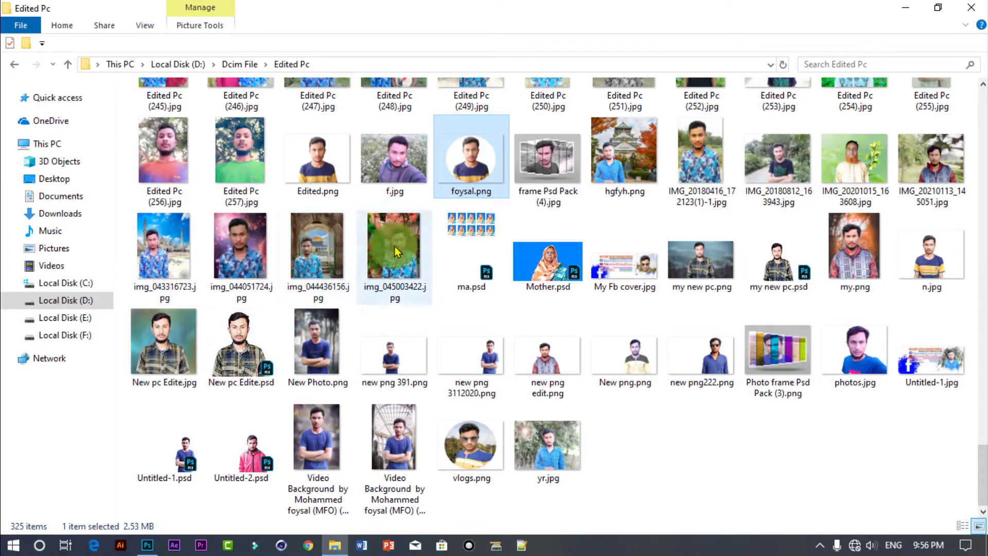
# - Preview the image New pc Edite.jpg from the Edited Pc folder, and close the preview
pyautogui.moveTo(979, 478)
pyautogui.mouseDown()
pyautogui.moveTo(980, 454)
pyautogui.moveTo(980, 474)
pyautogui.mouseUp()
pyautogui.doubleClick(165, 397)
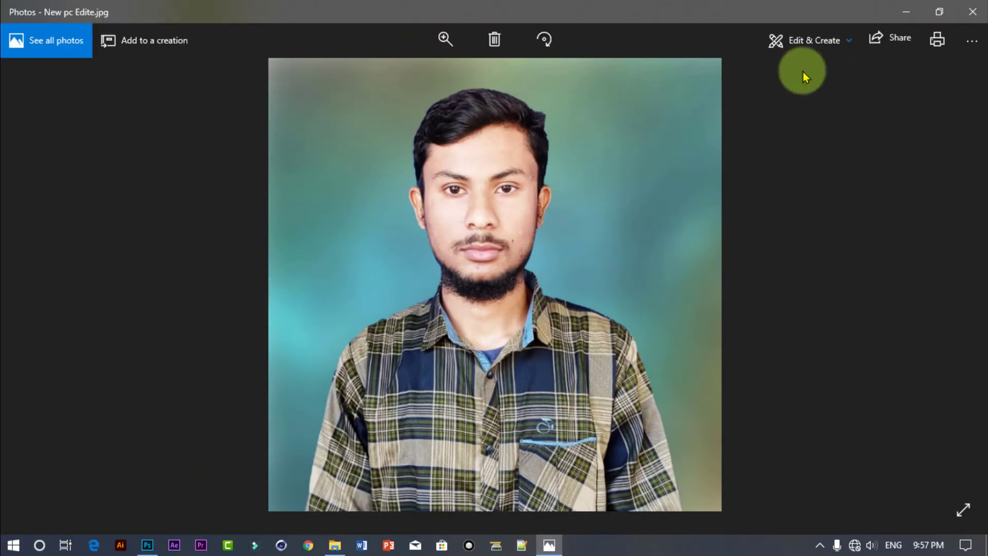
pyautogui.click(973, 11)
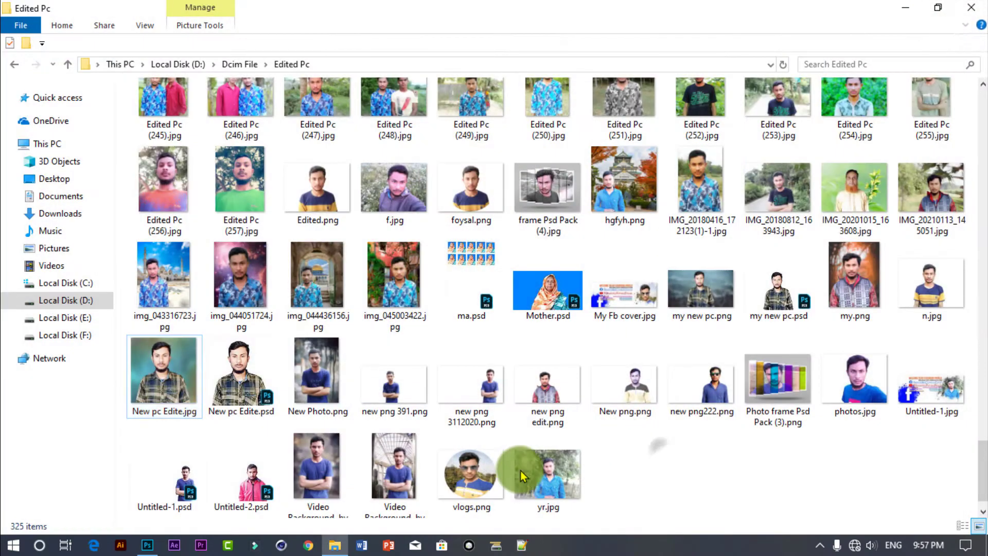
# - Open New pc Edite.jpg from the Edited Pc folder in Photoshop
pyautogui.click(147, 545)
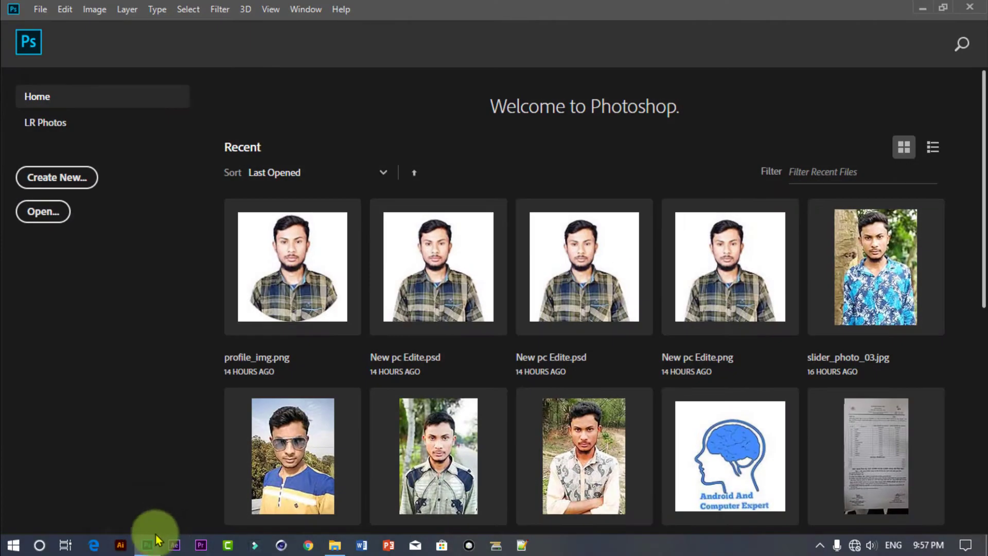
pyautogui.click(147, 546)
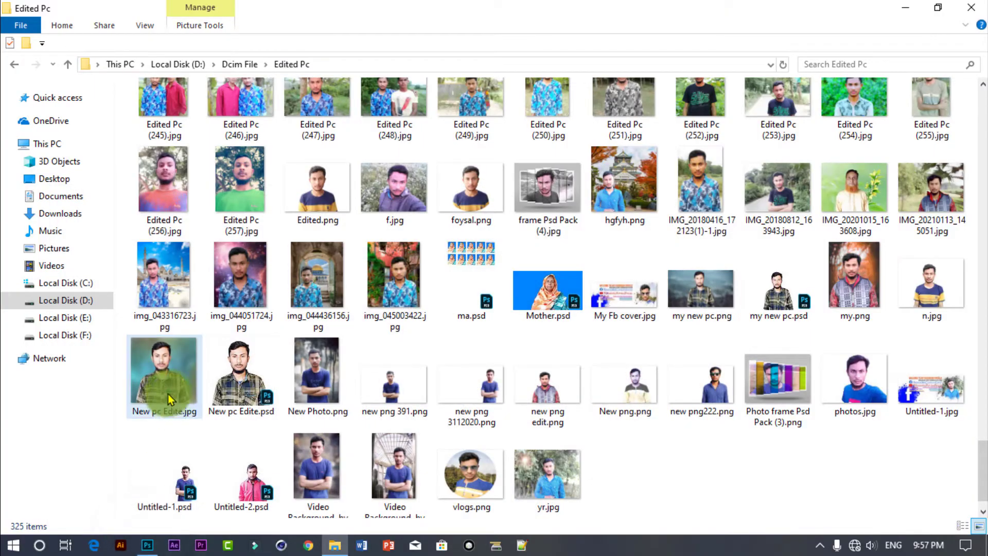
pyautogui.moveTo(166, 501); pyautogui.dragTo(52, 216)
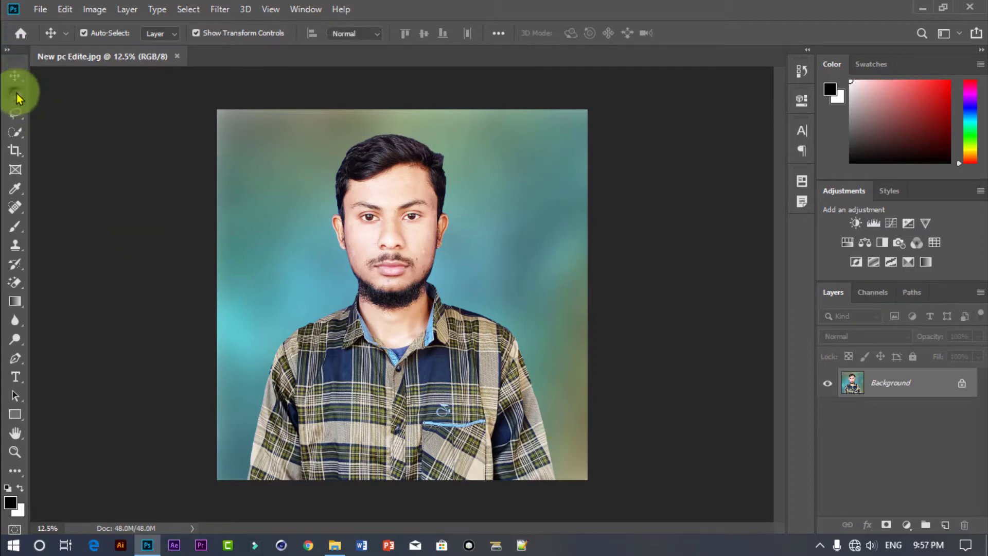
# - Choose the Elliptical Marquee tool, try several freehand ellipses over the portrait, and clear the selection
pyautogui.moveTo(17, 98); pyautogui.dragTo(72, 106)
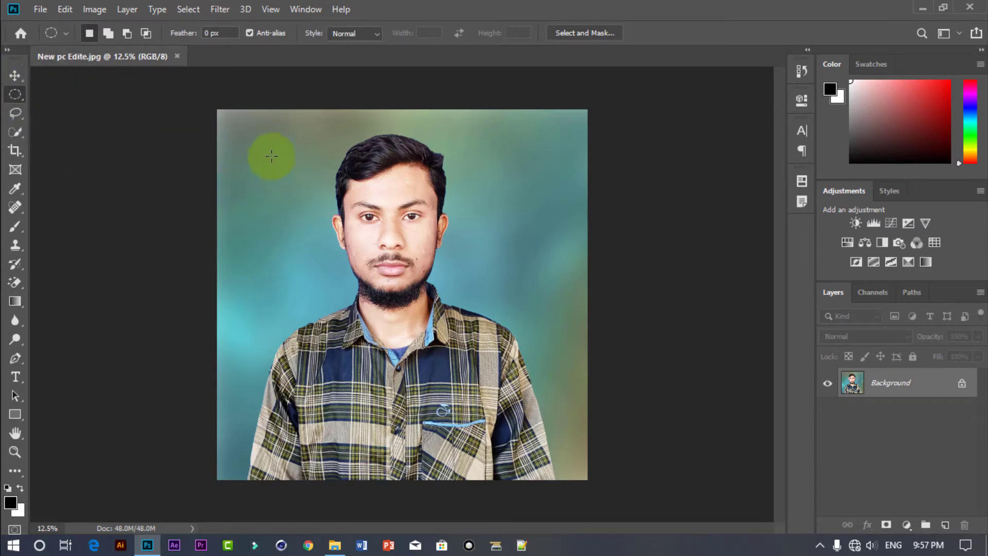
pyautogui.moveTo(271, 155); pyautogui.dragTo(524, 374)
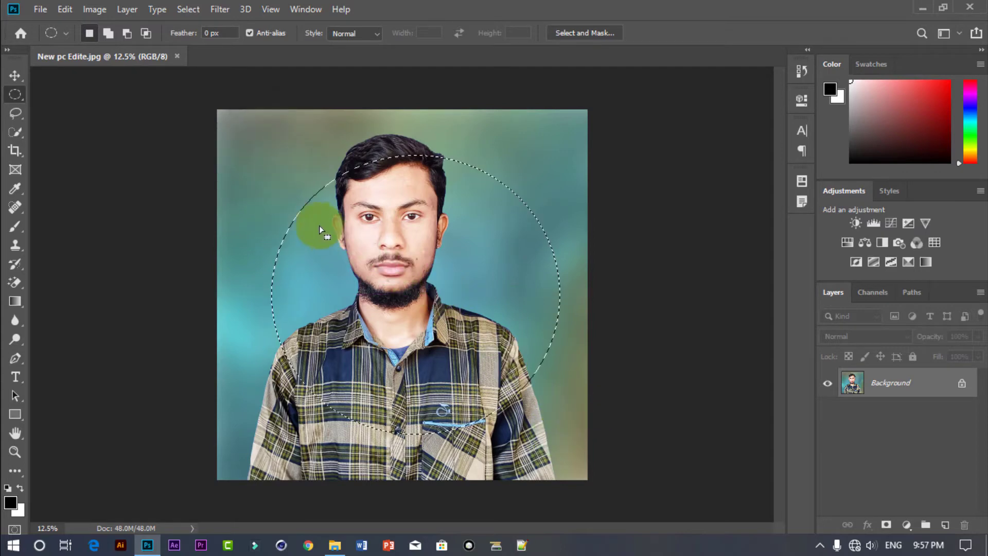
pyautogui.moveTo(277, 161); pyautogui.dragTo(566, 350)
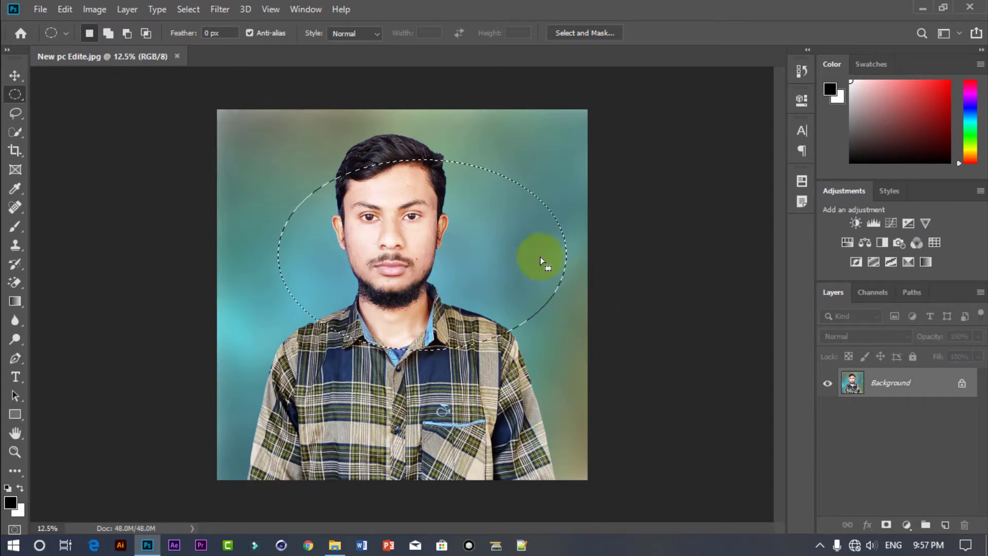
pyautogui.moveTo(543, 147); pyautogui.dragTo(341, 364)
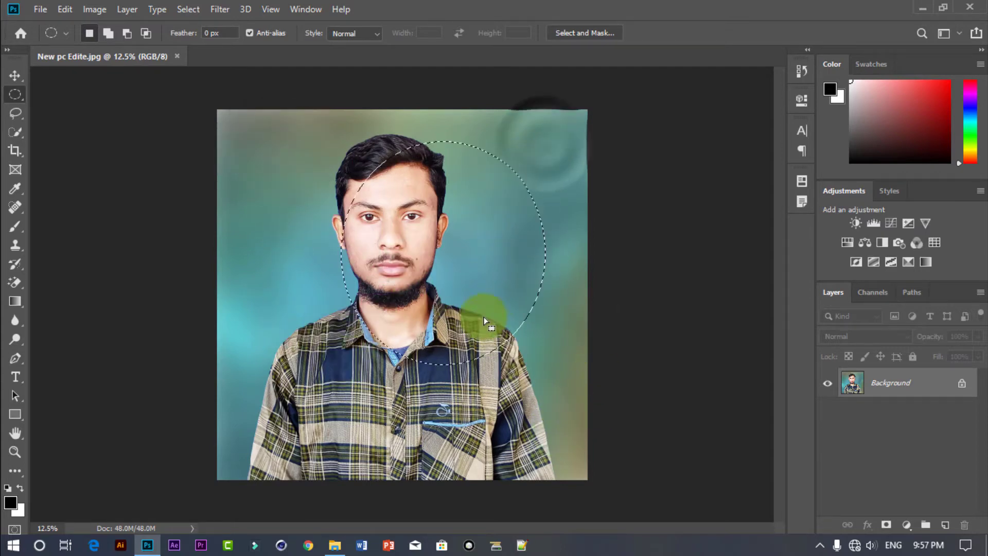
pyautogui.click(511, 264)
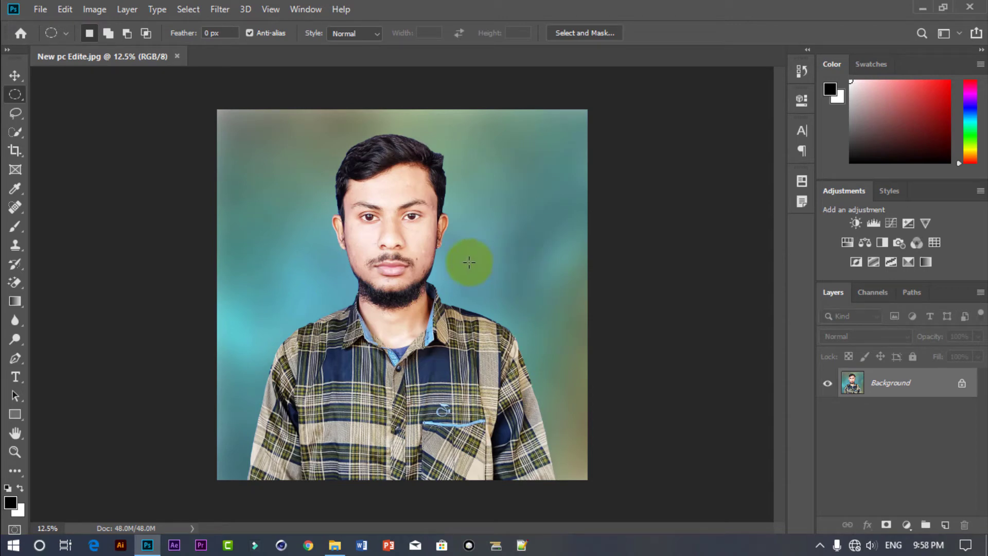
pyautogui.moveTo(262, 148); pyautogui.dragTo(725, 478)
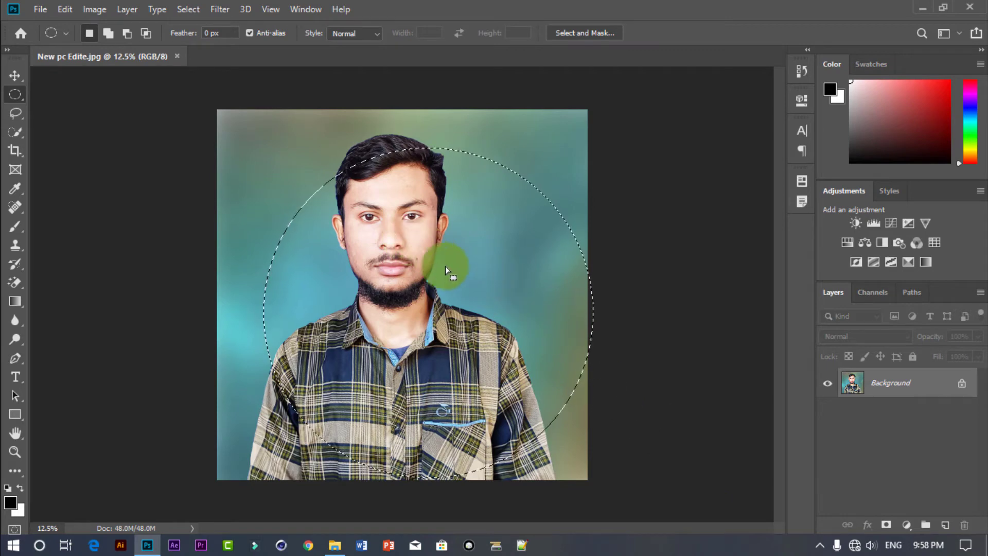
pyautogui.moveTo(446, 267); pyautogui.dragTo(430, 243)
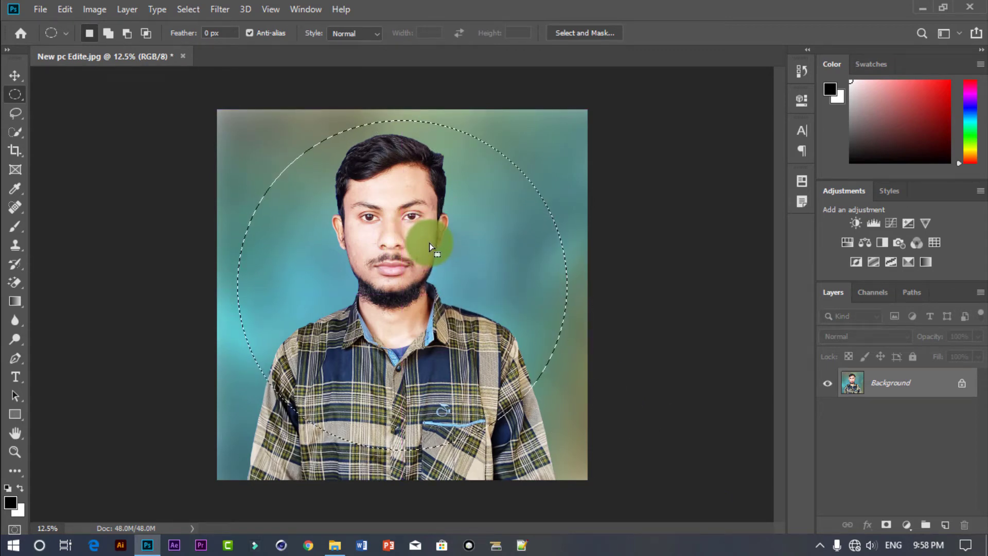
pyautogui.moveTo(430, 280)
pyautogui.mouseDown()
pyautogui.moveTo(416, 279)
pyautogui.moveTo(424, 280)
pyautogui.mouseUp()
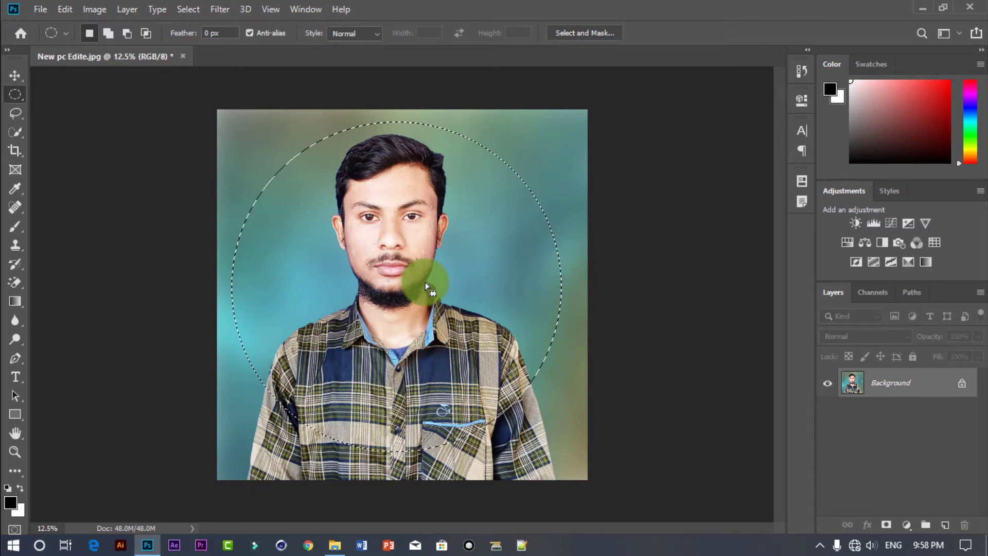
pyautogui.click(411, 265)
pyautogui.moveTo(241, 151); pyautogui.dragTo(635, 432)
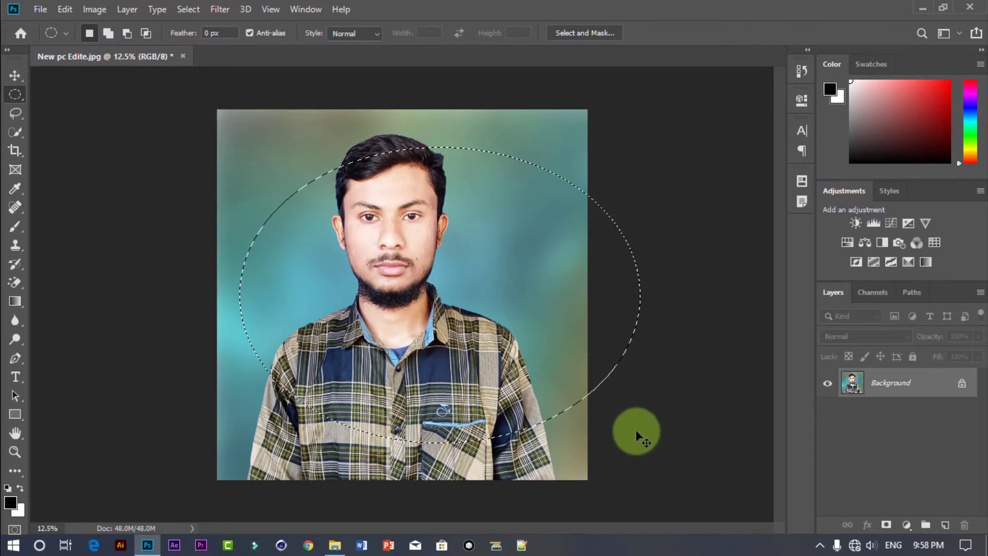
pyautogui.click(635, 430)
pyautogui.click(465, 284)
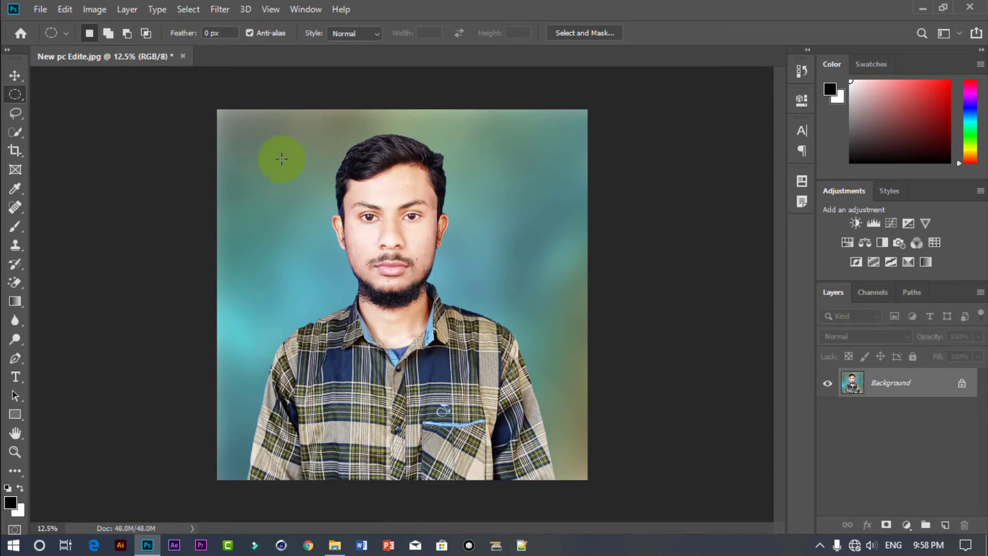
# - Make a perfectly circular selection centred around the head and chest, and shift the selected pixels slightly with the Move tool
pyautogui.moveTo(282, 159); pyautogui.dragTo(713, 476)
pyautogui.moveTo(467, 286); pyautogui.dragTo(425, 291)
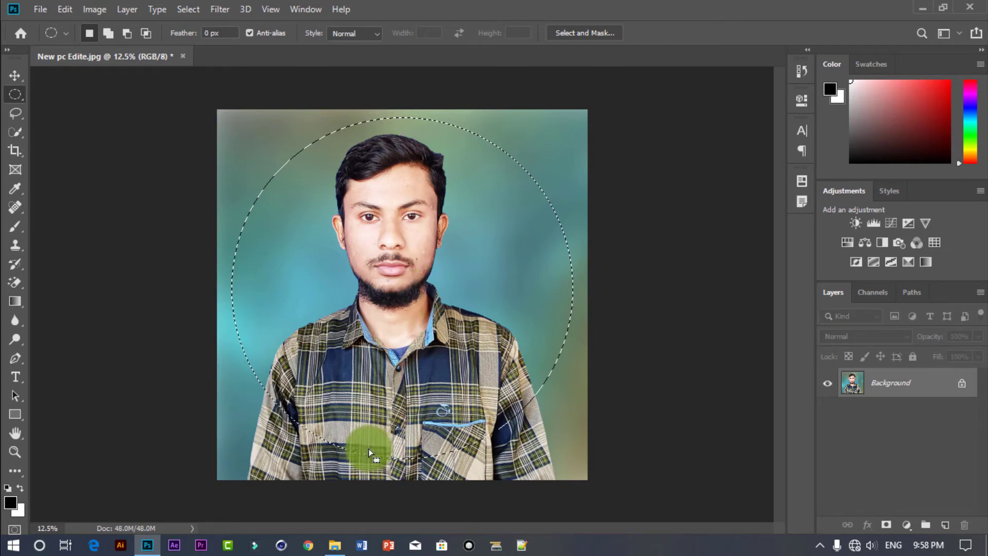
pyautogui.click(15, 75)
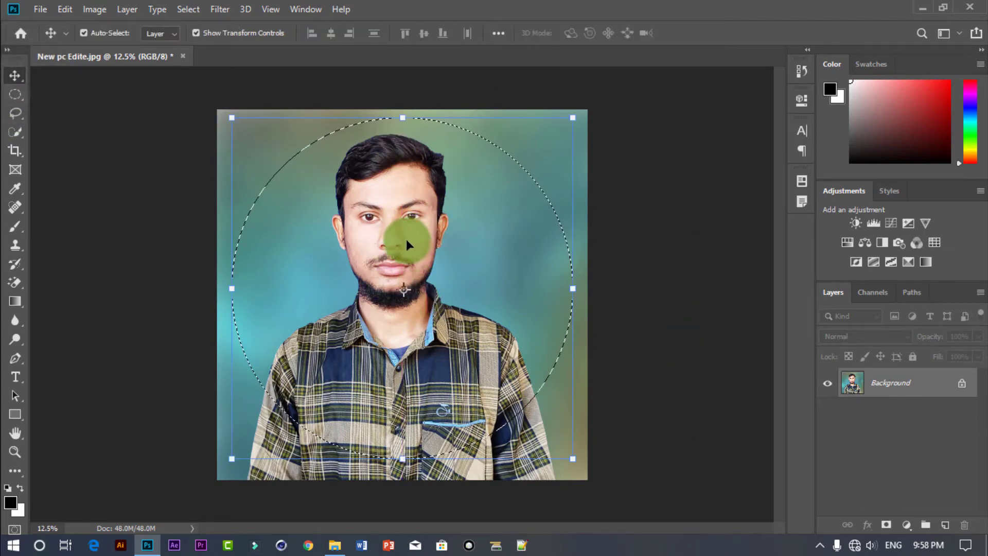
pyautogui.moveTo(406, 236); pyautogui.dragTo(390, 255)
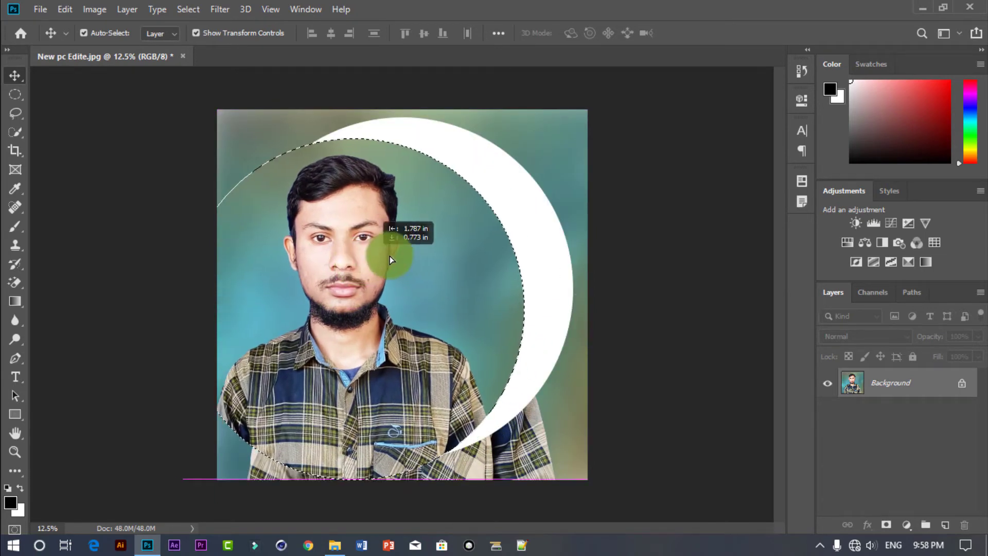
# - Create a new 1000 x 1000 pixel document at 300 pixels/inch in RGB Color with a white background
pyautogui.click(29, 16)
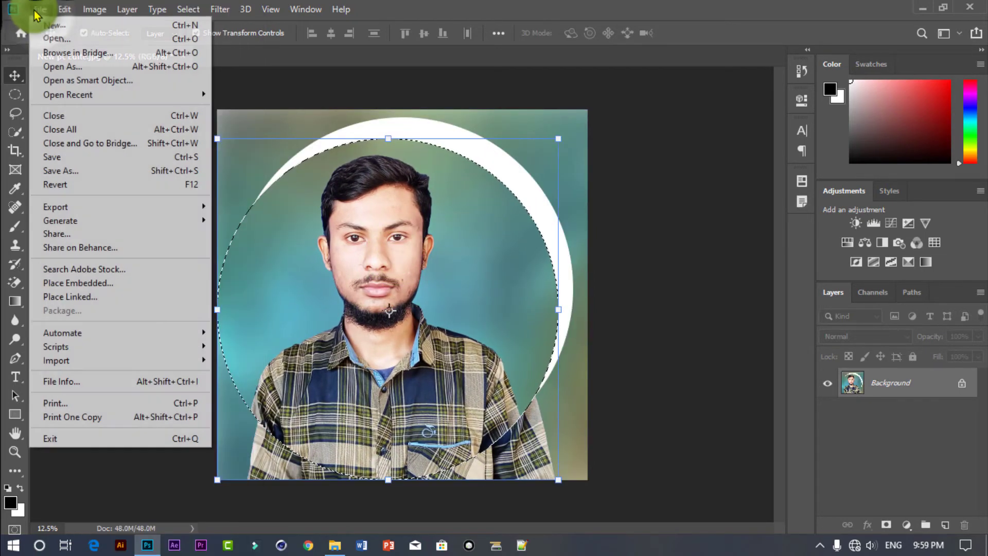
pyautogui.click(57, 23)
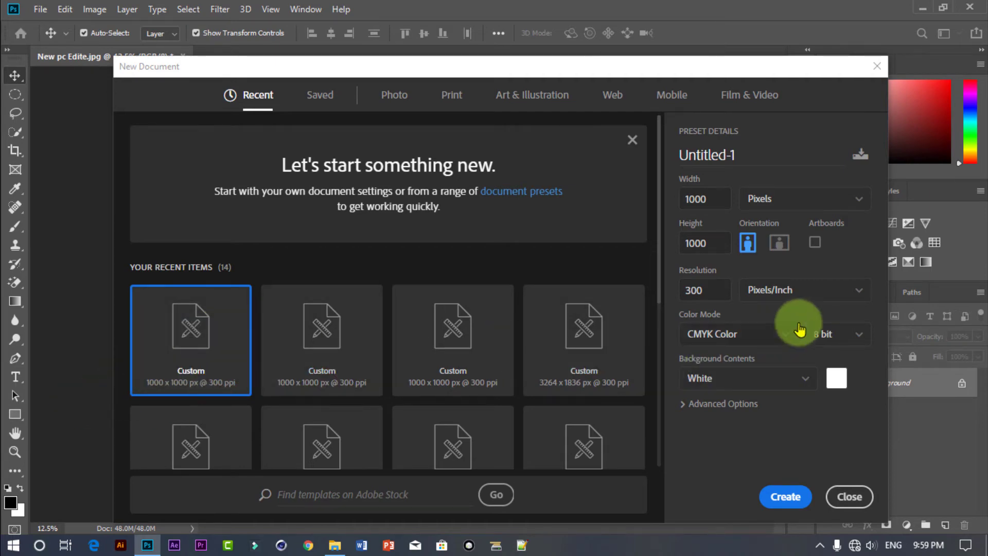
pyautogui.click(778, 337)
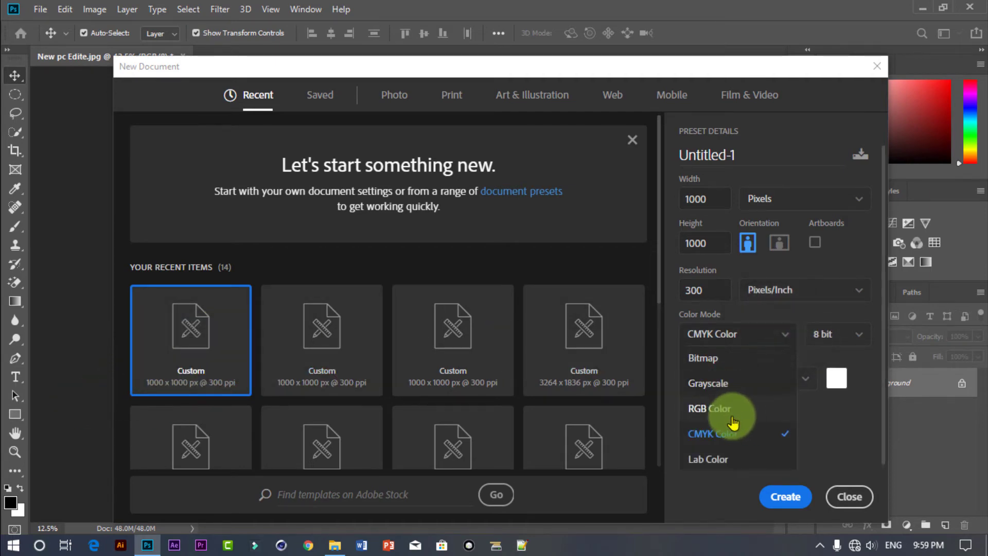
pyautogui.click(734, 411)
pyautogui.click(765, 379)
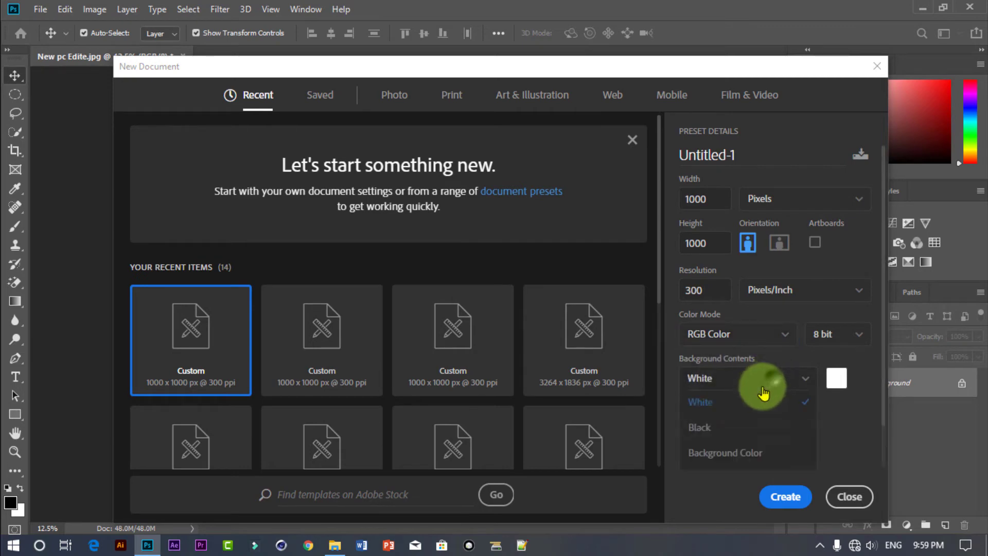
pyautogui.click(727, 411)
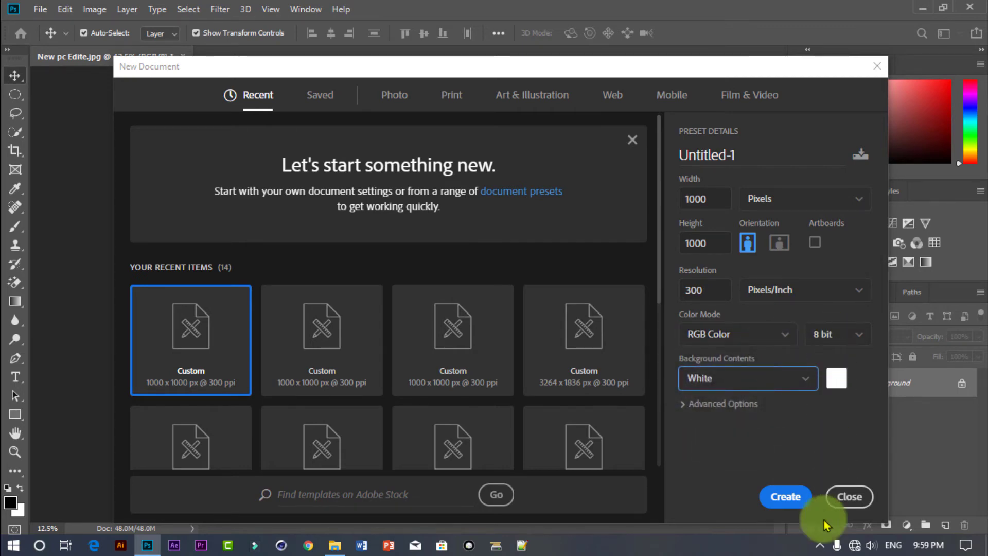
pyautogui.click(786, 499)
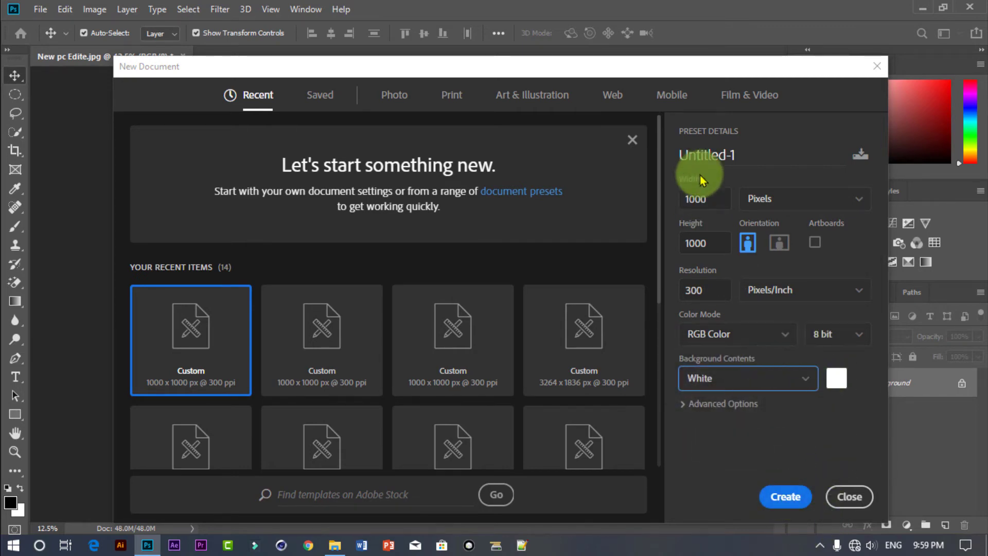
pyautogui.click(715, 198)
pyautogui.click(703, 244)
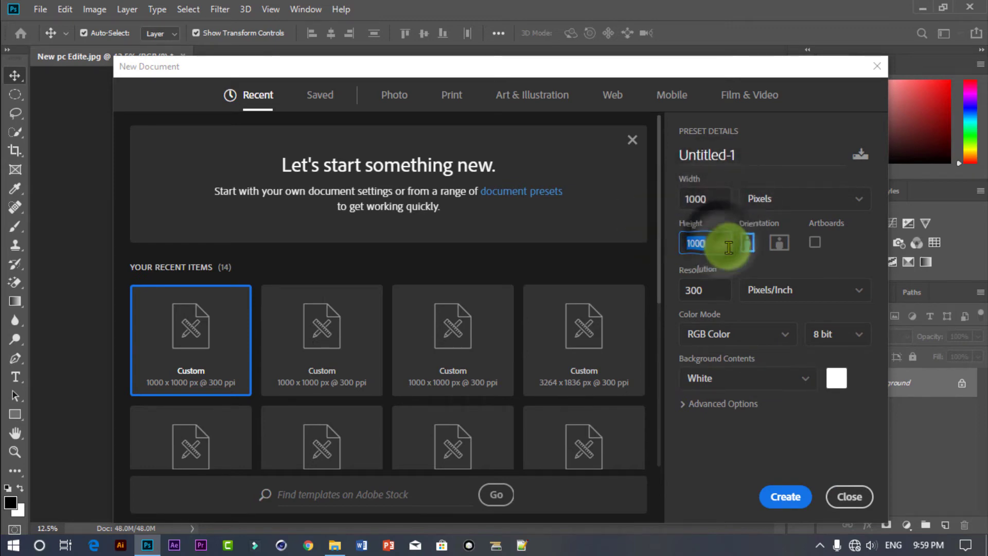
pyautogui.click(780, 497)
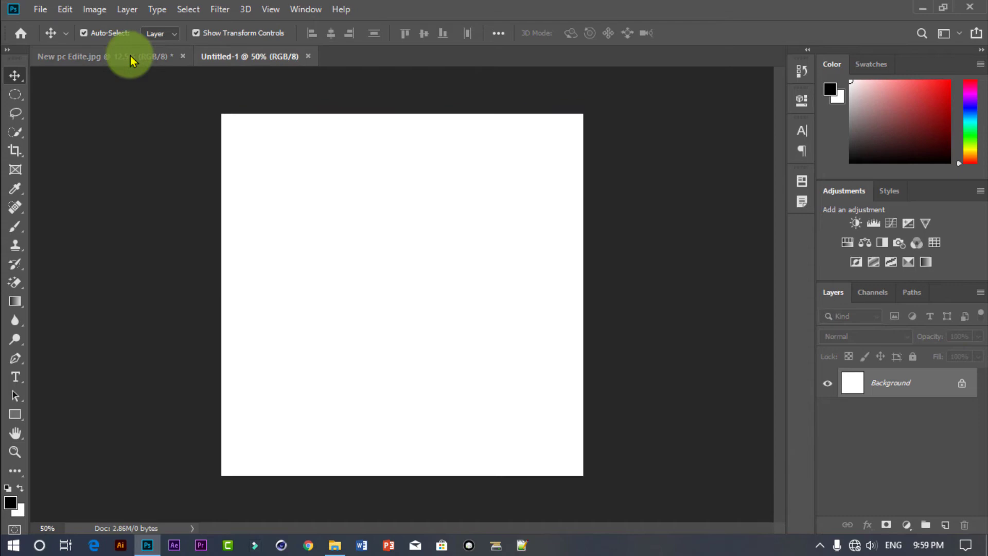
# - Bring the circular cutout from New pc Edite.jpg into Untitled-1 and scale it proportionally to fill the canvas
pyautogui.click(131, 60)
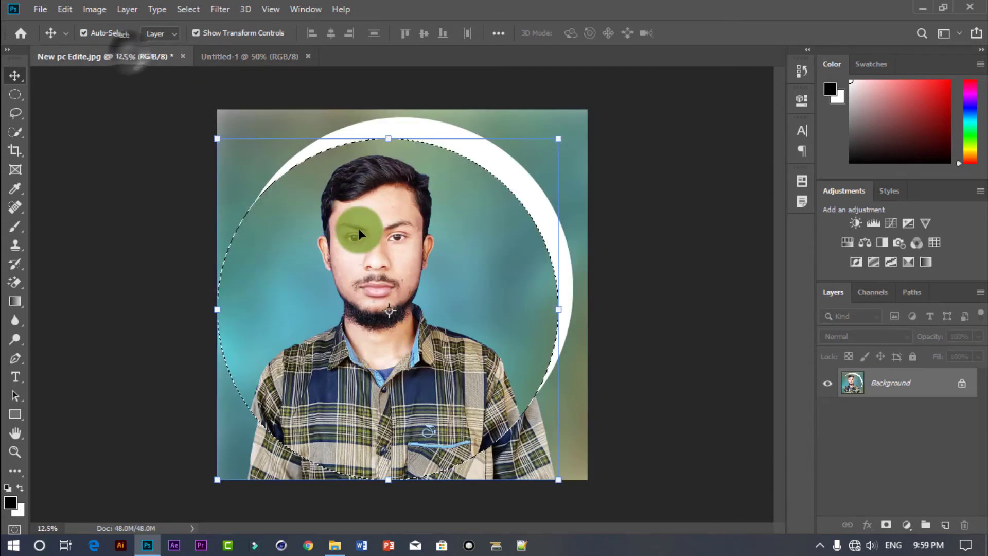
pyautogui.moveTo(441, 276); pyautogui.dragTo(437, 333)
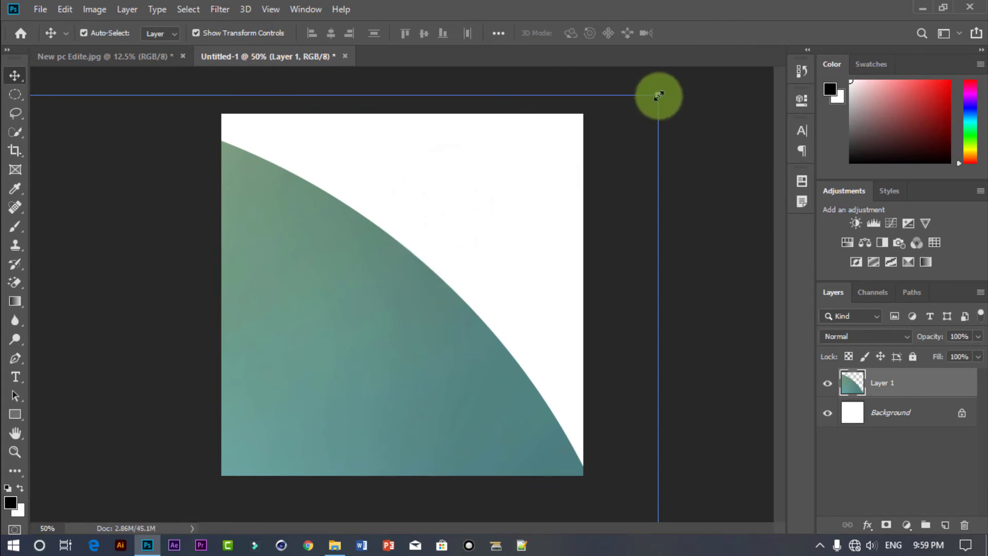
pyautogui.moveTo(658, 96); pyautogui.dragTo(247, 399)
pyautogui.moveTo(197, 494); pyautogui.dragTo(597, 159)
pyautogui.moveTo(681, 134); pyautogui.dragTo(495, 138)
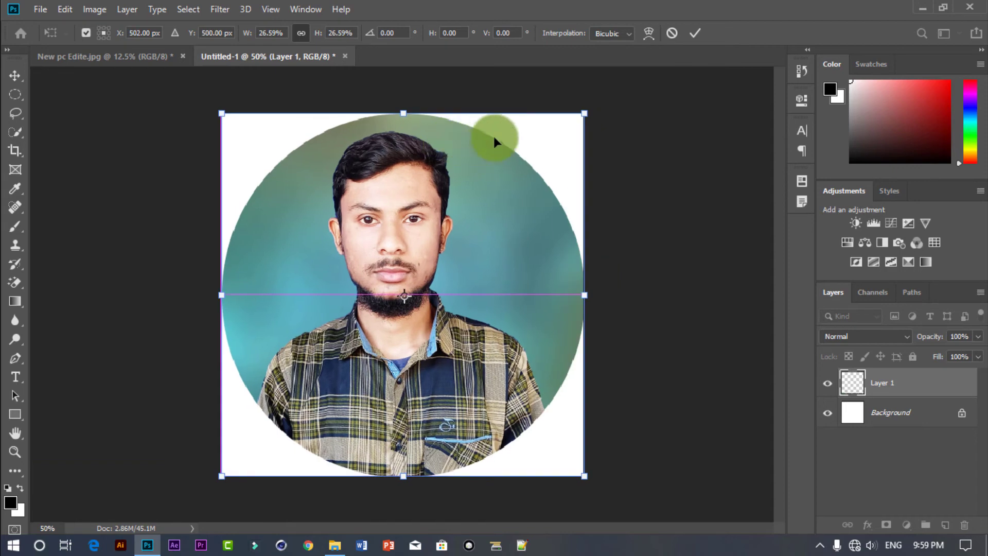
pyautogui.moveTo(584, 112); pyautogui.dragTo(582, 116)
pyautogui.click(681, 287)
# - Unlock the white Background layer in Untitled-1 and delete it
pyautogui.click(907, 411)
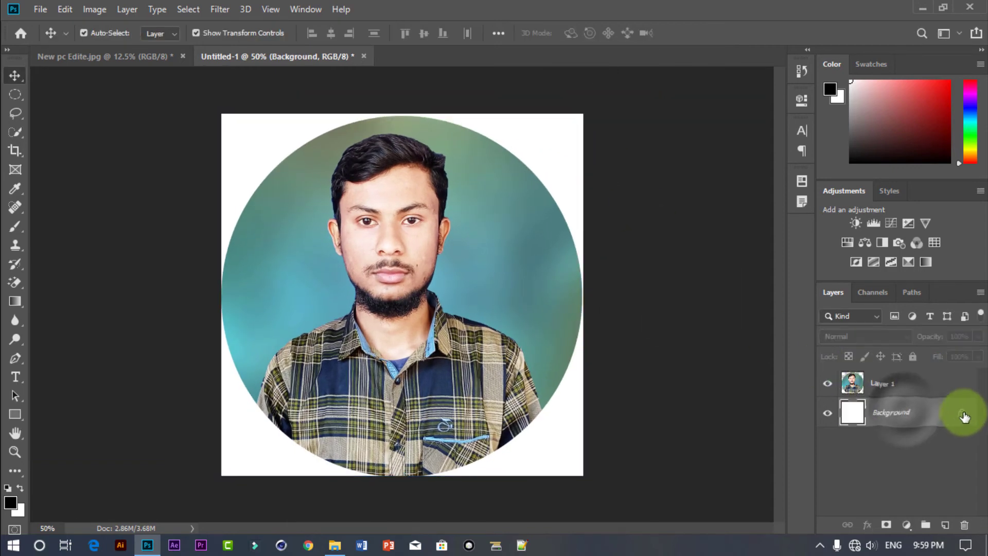
pyautogui.click(962, 413)
pyautogui.doubleClick(884, 415)
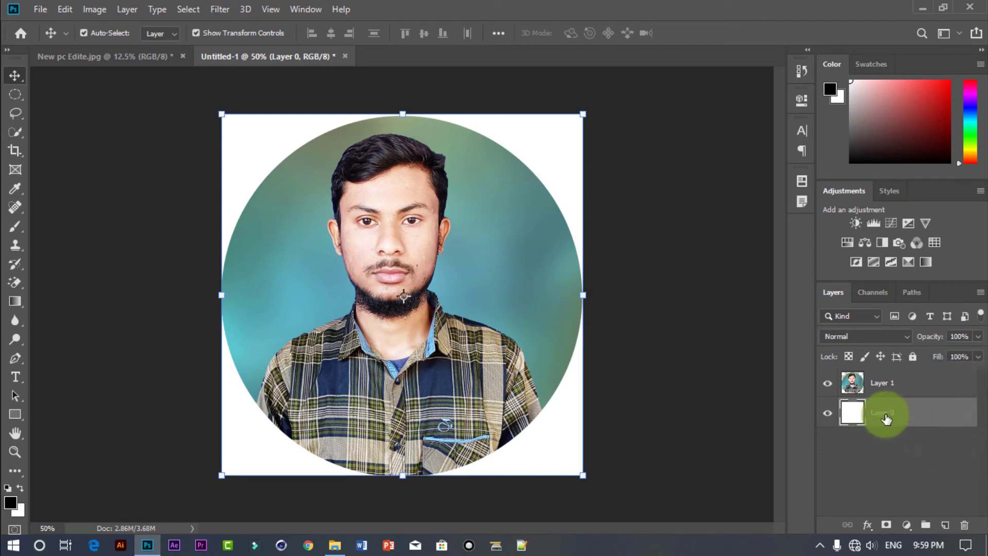
pyautogui.press('Delete')
pyautogui.click(718, 313)
# - Fine-tune the position of the circular portrait layer within the canvas and deselect it
pyautogui.moveTo(436, 231); pyautogui.dragTo(437, 234)
pyautogui.click(641, 241)
pyautogui.moveTo(489, 269); pyautogui.dragTo(453, 271)
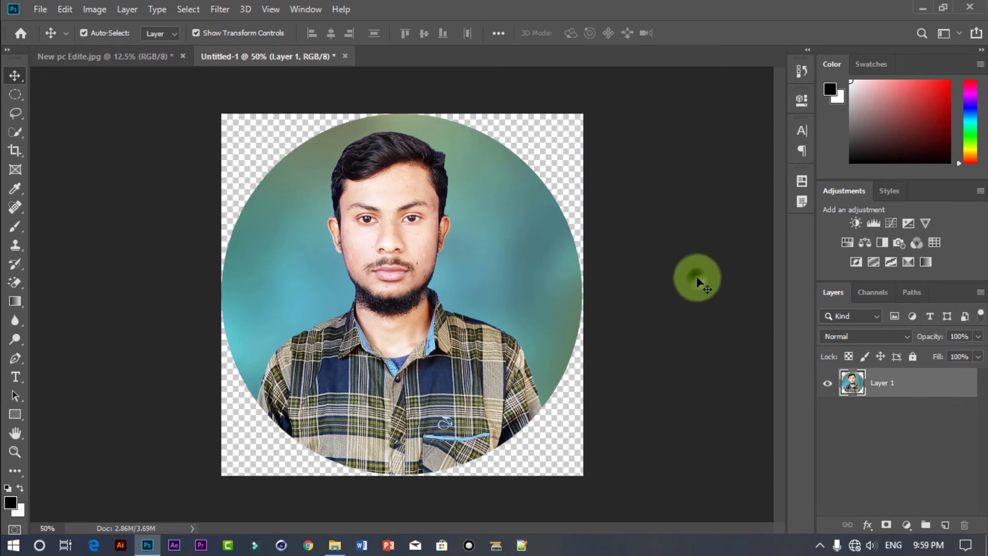
pyautogui.click(697, 276)
# - Close the New pc Edite.jpg document without saving its changes
pyautogui.click(156, 56)
pyautogui.click(183, 56)
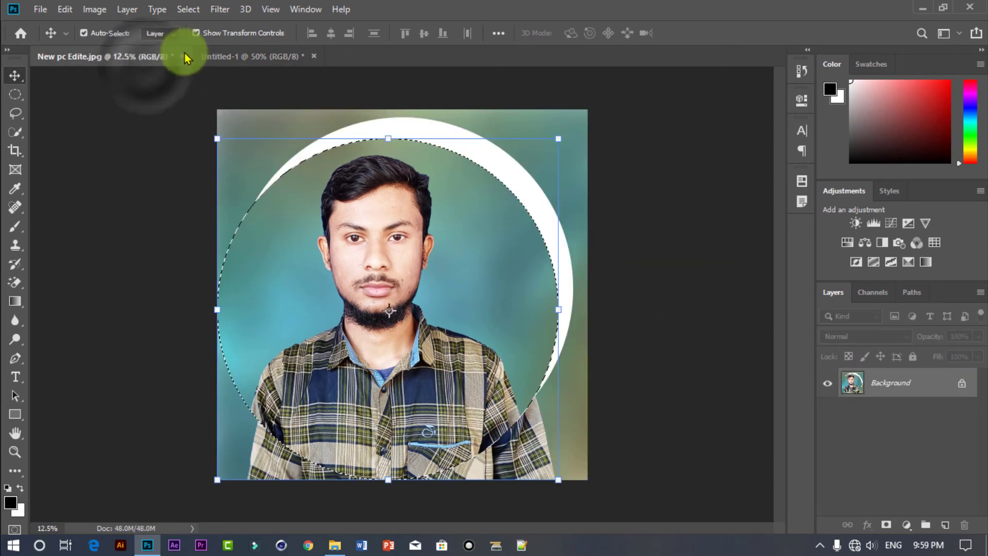
pyautogui.click(475, 214)
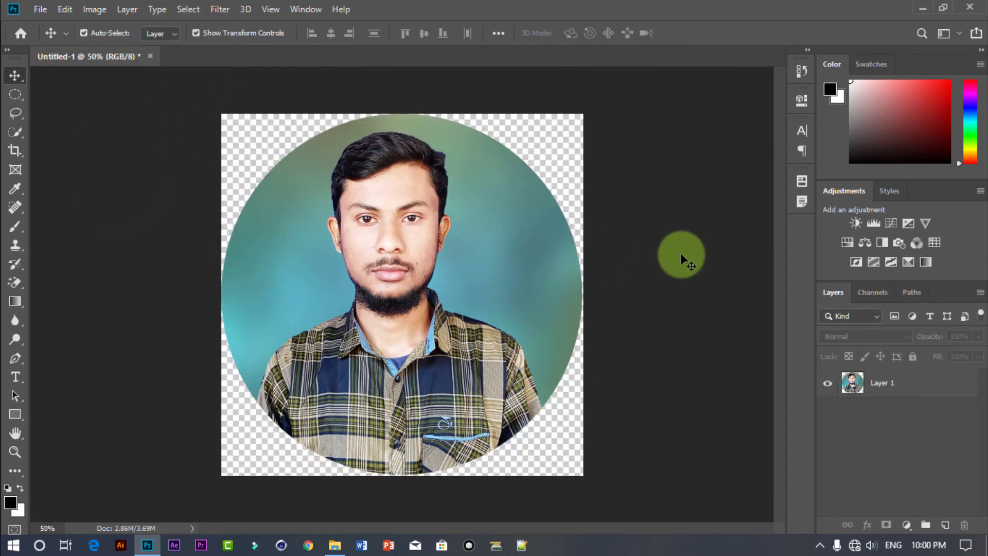
# - Save the circular portrait as a PNG copy named Untitled-1.png in the Pictures folder, accepting the PNG options
pyautogui.click(44, 9)
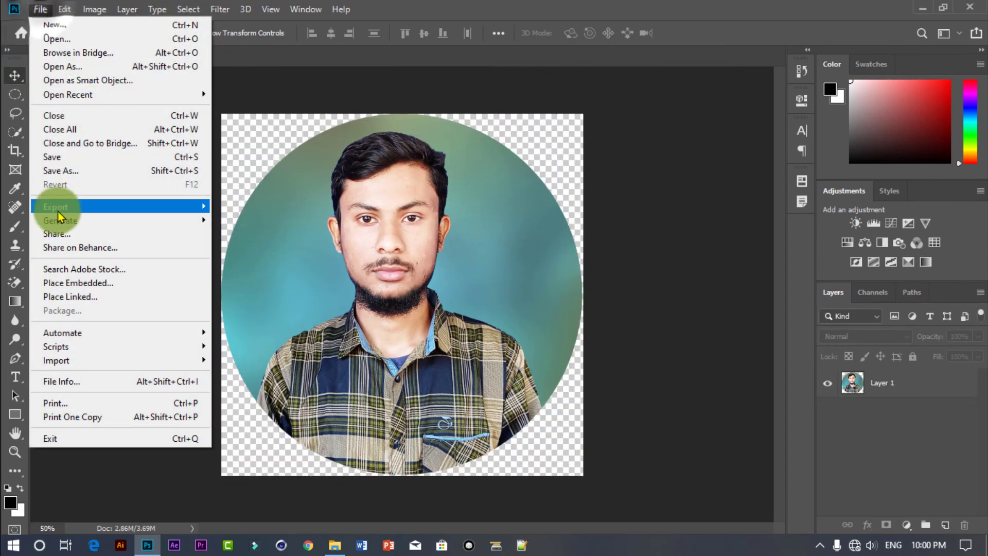
pyautogui.click(76, 170)
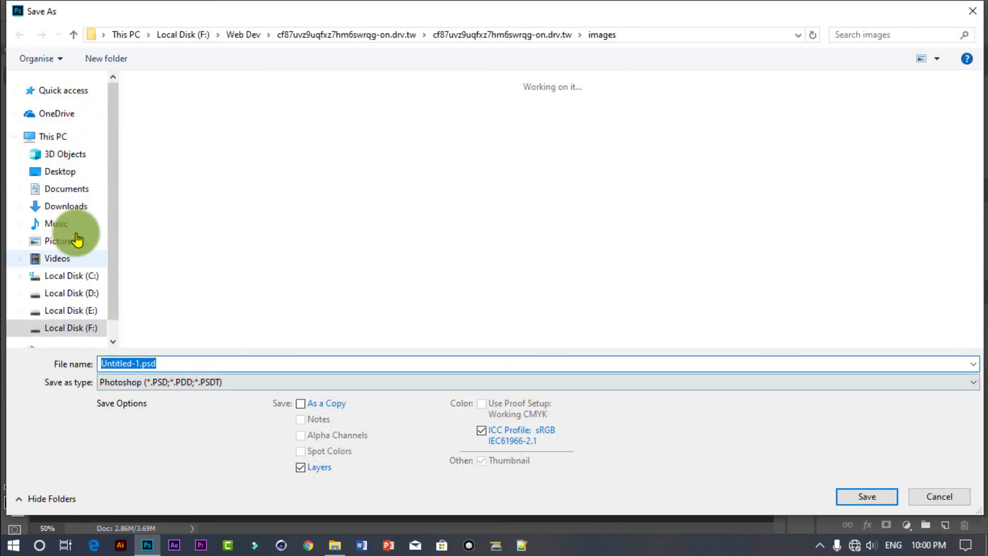
pyautogui.click(61, 241)
pyautogui.click(208, 389)
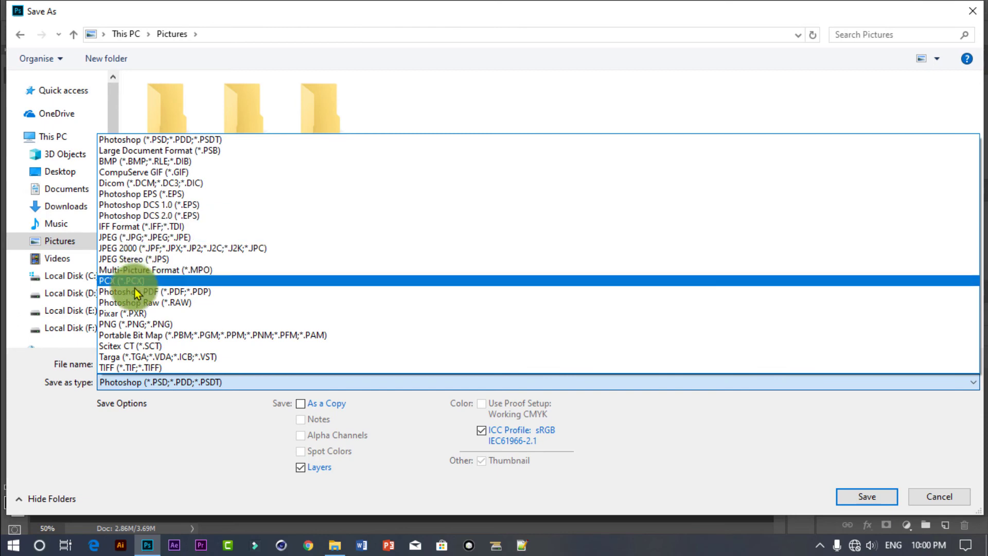
pyautogui.click(147, 324)
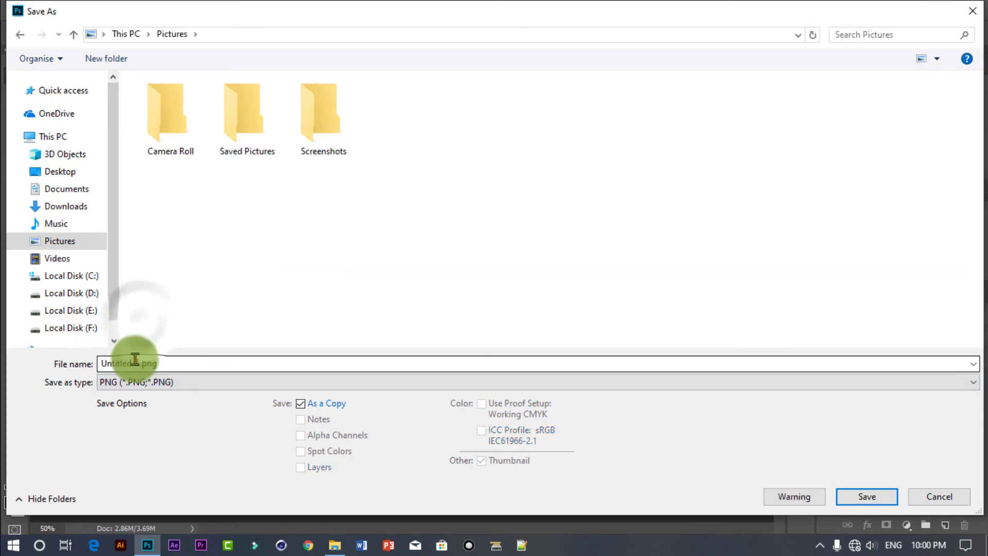
pyautogui.click(860, 498)
pyautogui.click(589, 151)
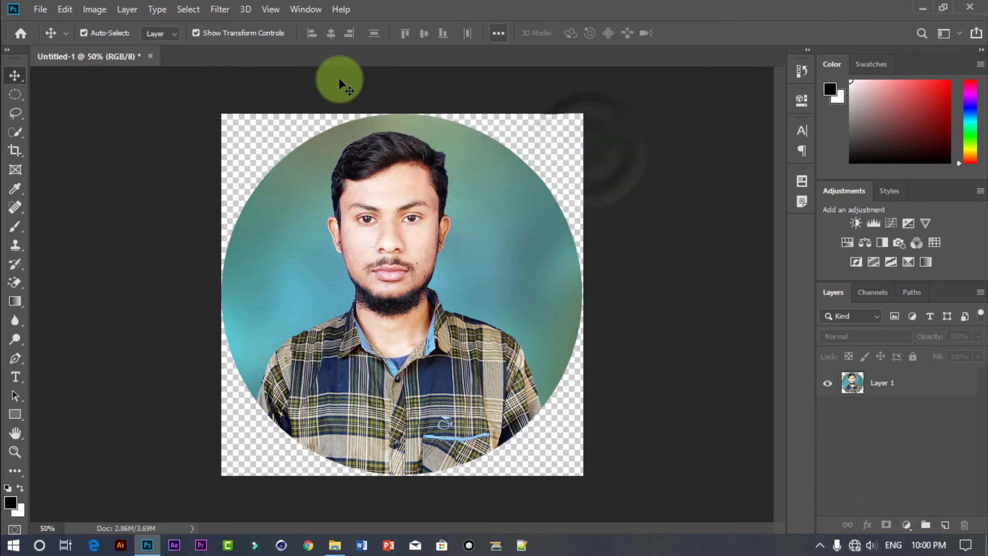
# - Switch to File Explorer, open Untitled-1.png from the Pictures folder in Photos and inspect the circular cutout up close
pyautogui.click(921, 8)
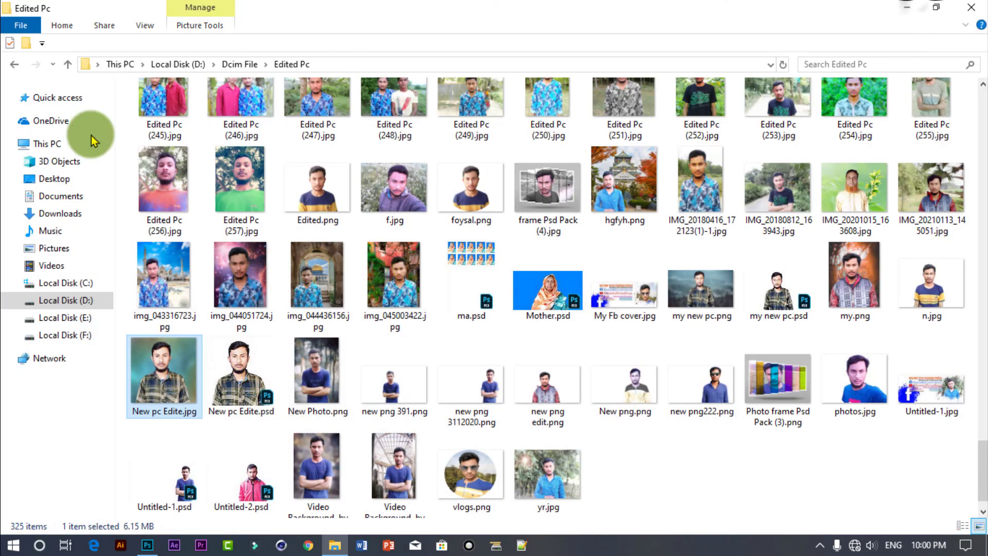
pyautogui.click(57, 249)
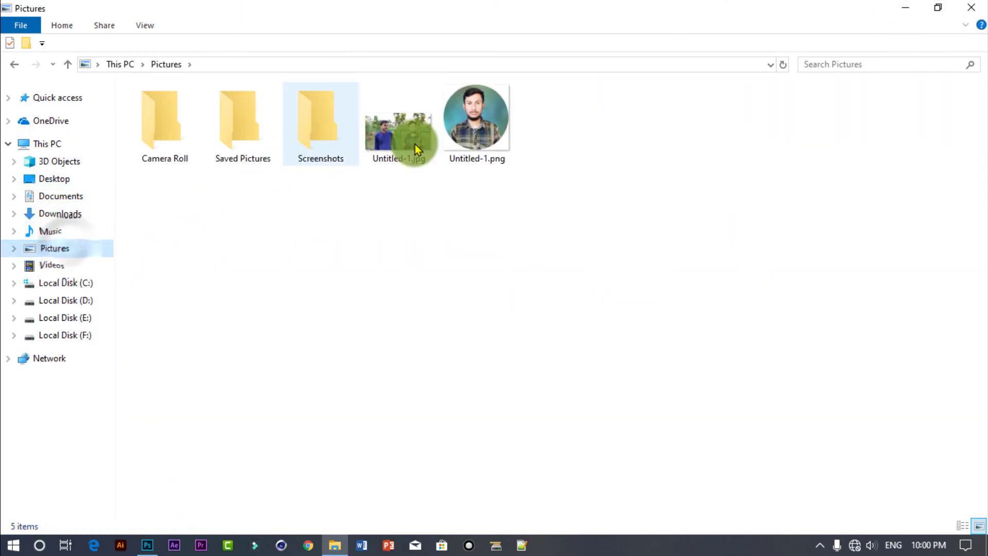
pyautogui.doubleClick(498, 145)
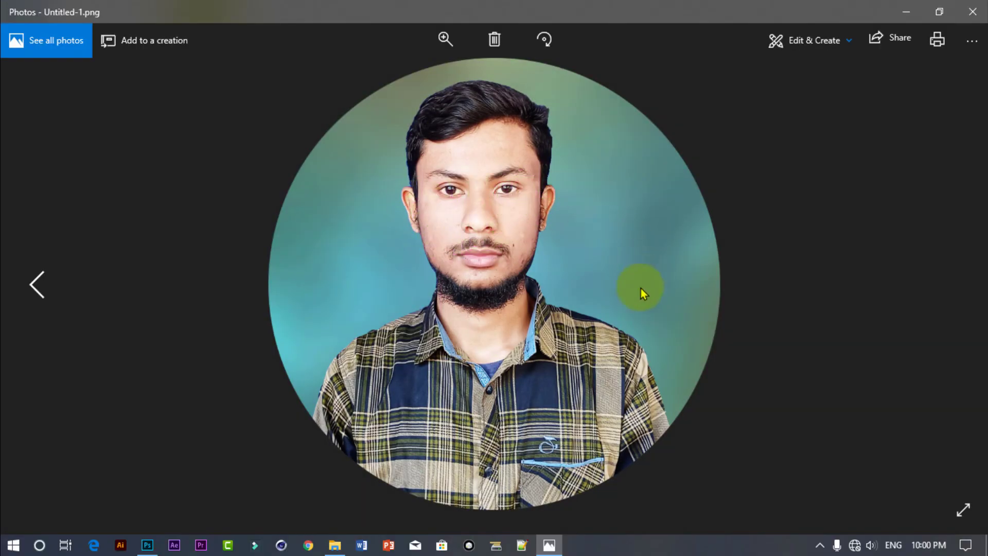
pyautogui.scroll(5, 487, 329)
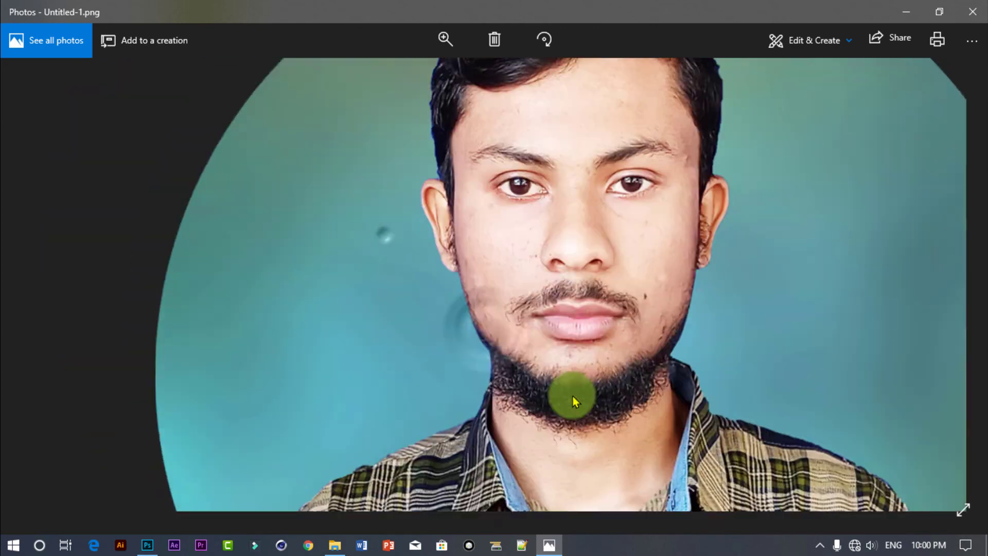
pyautogui.scroll(-5, 532, 326)
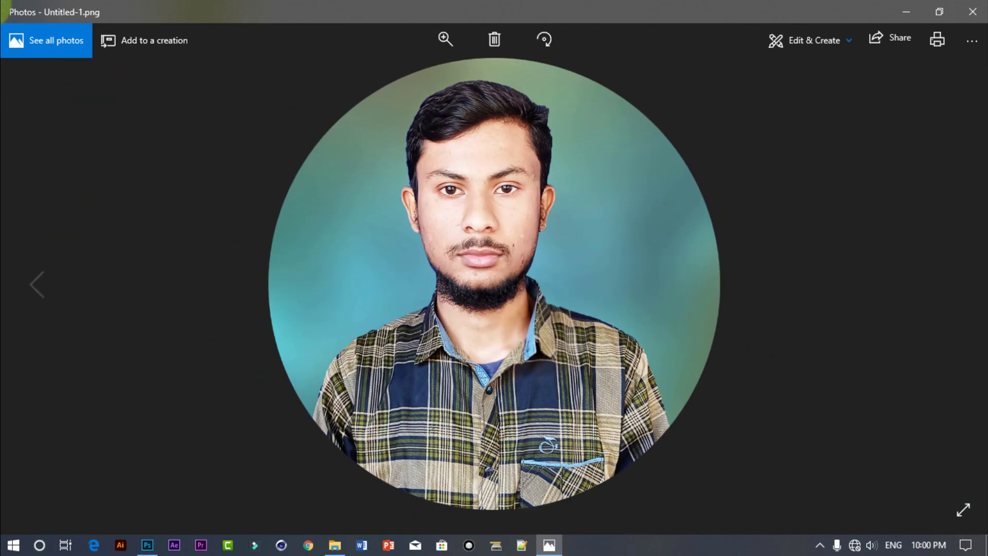